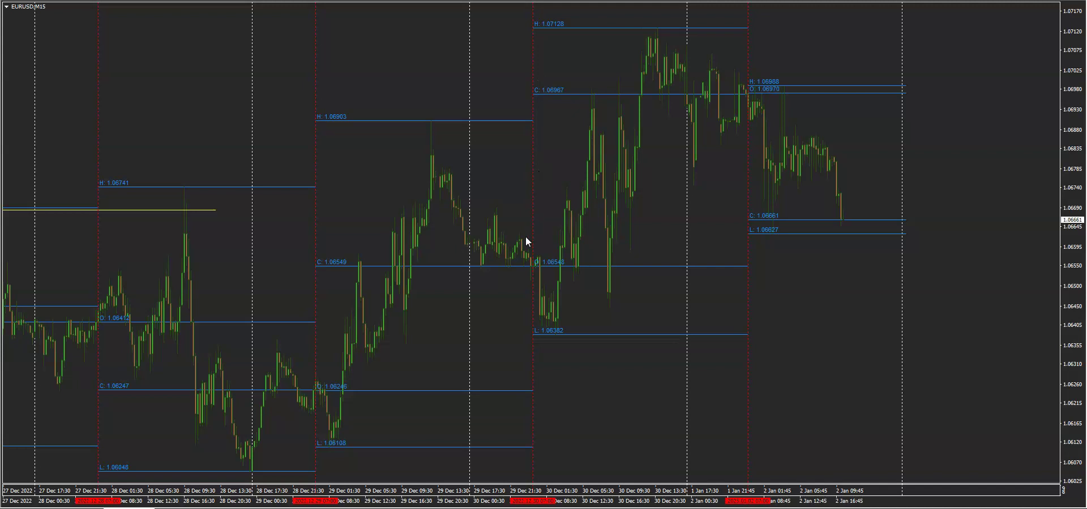
- Turn off Show period separators in the EURUSD chart's Properties
right_click(392, 62)
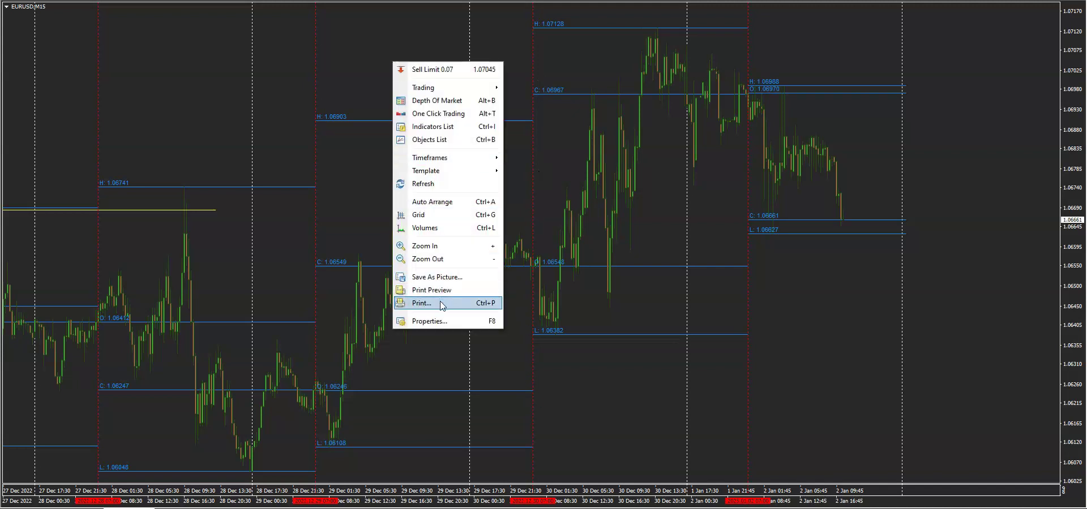
click(429, 327)
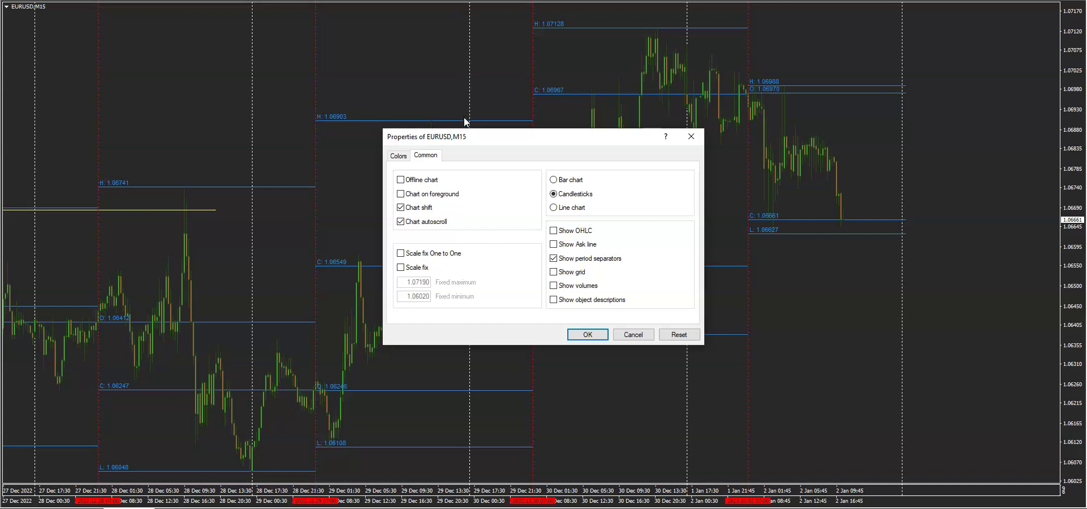
click(557, 262)
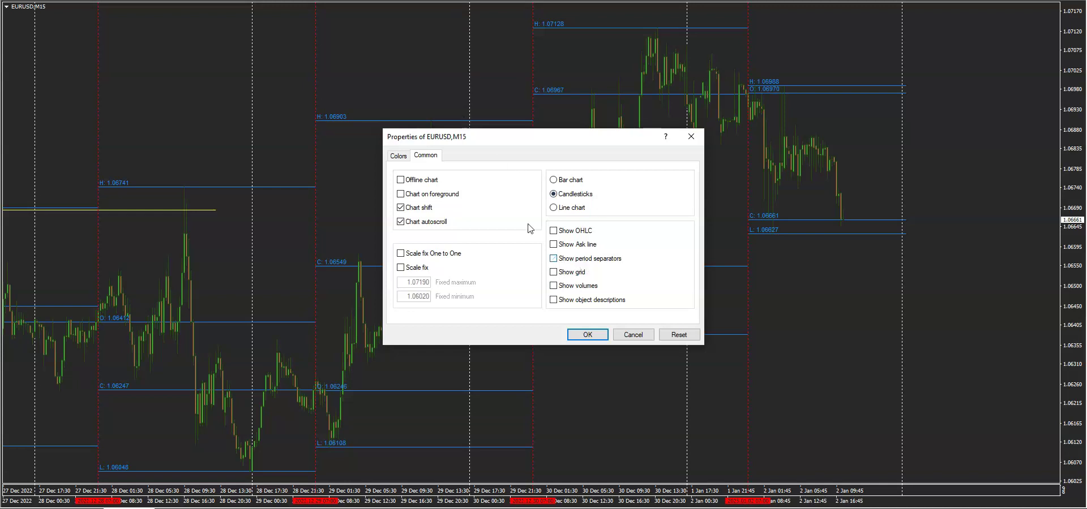
click(588, 335)
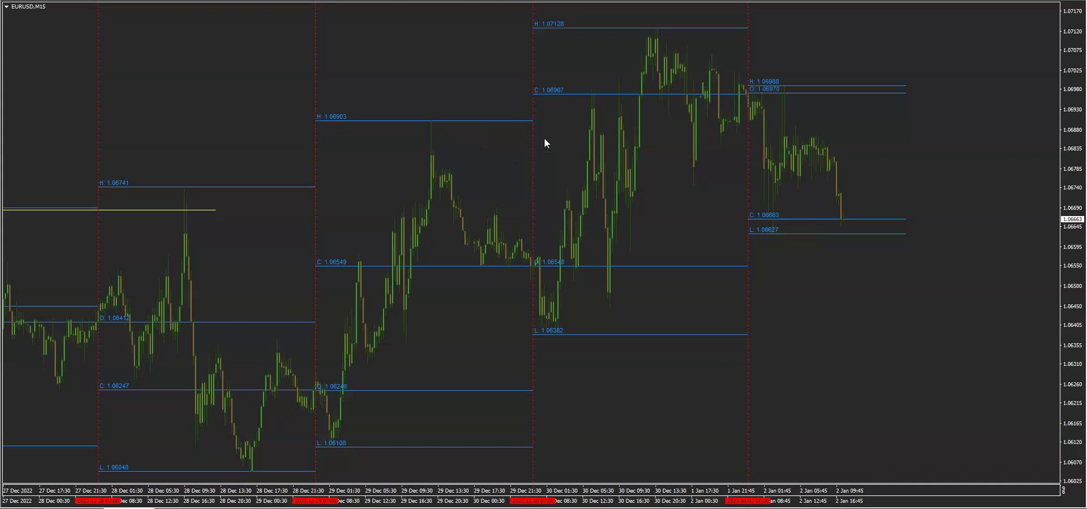
- Open the ICT-CustomTimeBar indicator settings from the chart's Indicators List
right_click(430, 73)
click(479, 138)
click(510, 178)
double_click(510, 178)
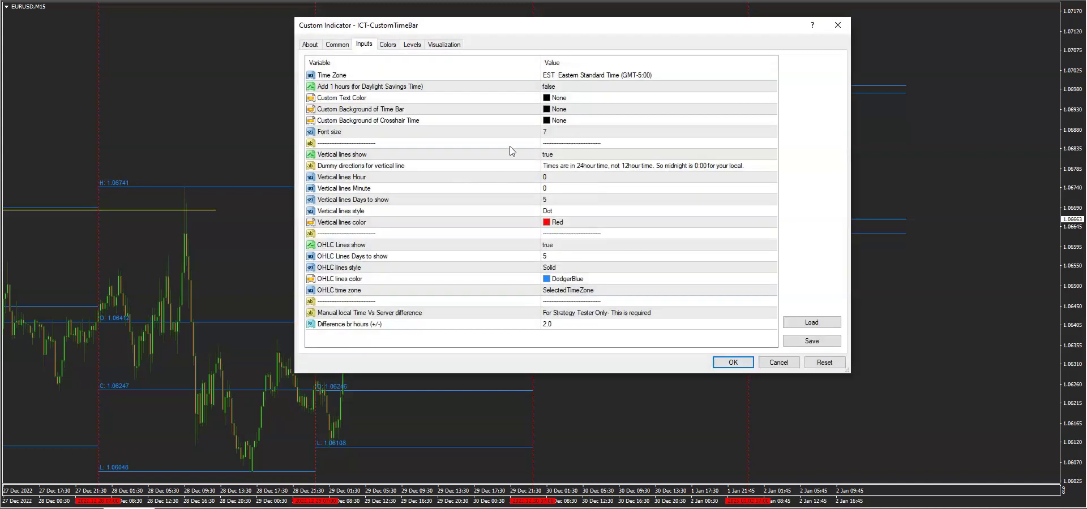
- Review the inputs, keeping Eastern Standard Time and vertical lines shown
double_click(582, 76)
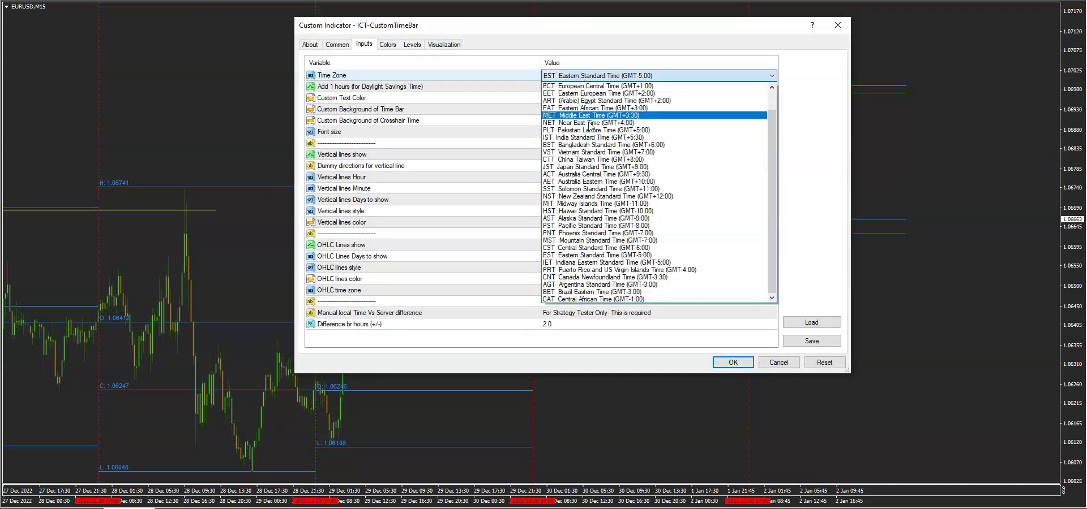
click(581, 256)
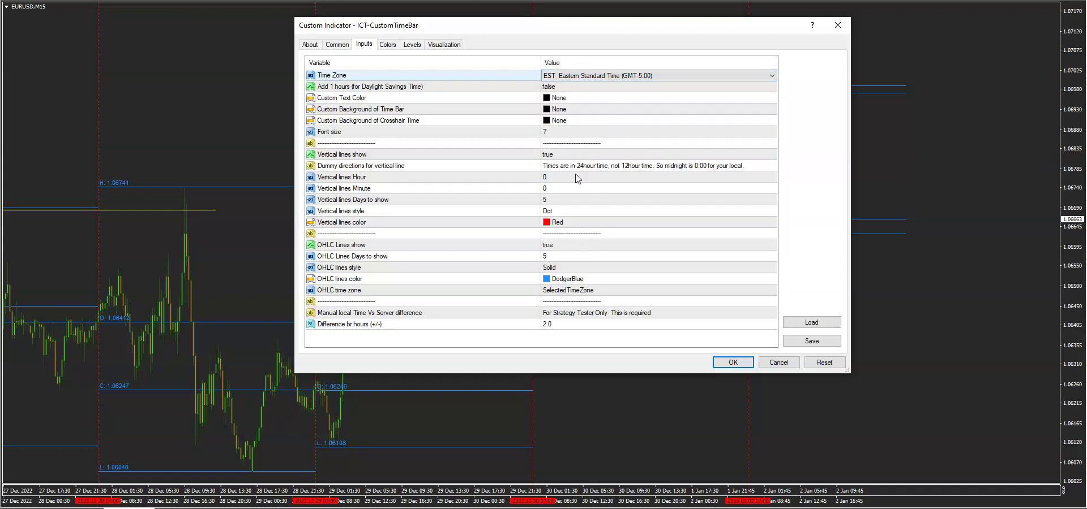
click(566, 154)
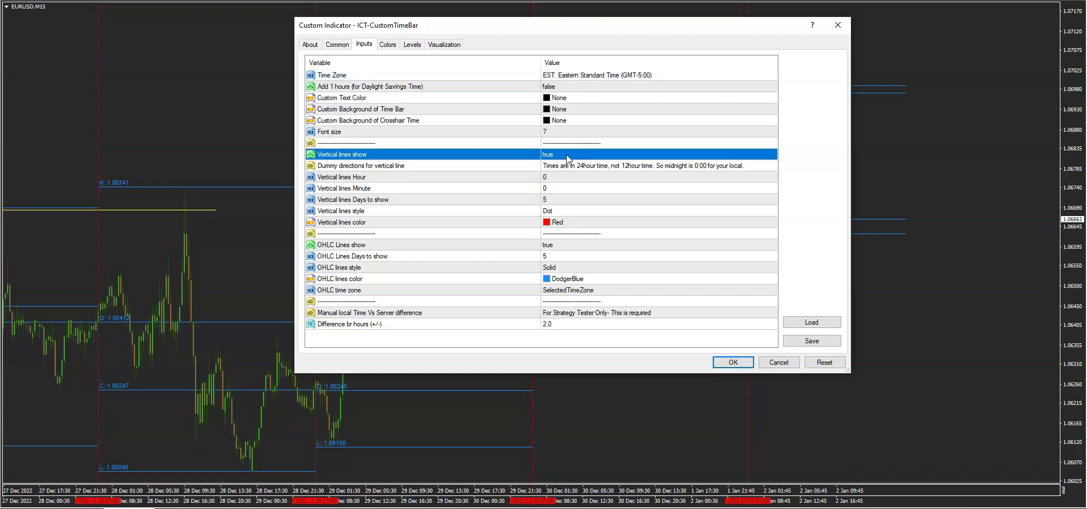
click(564, 167)
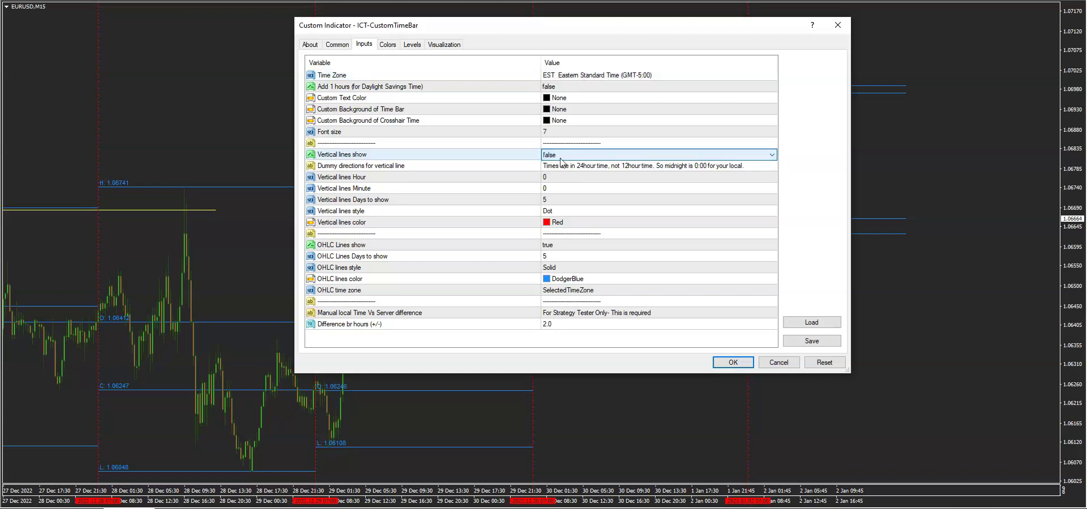
click(564, 154)
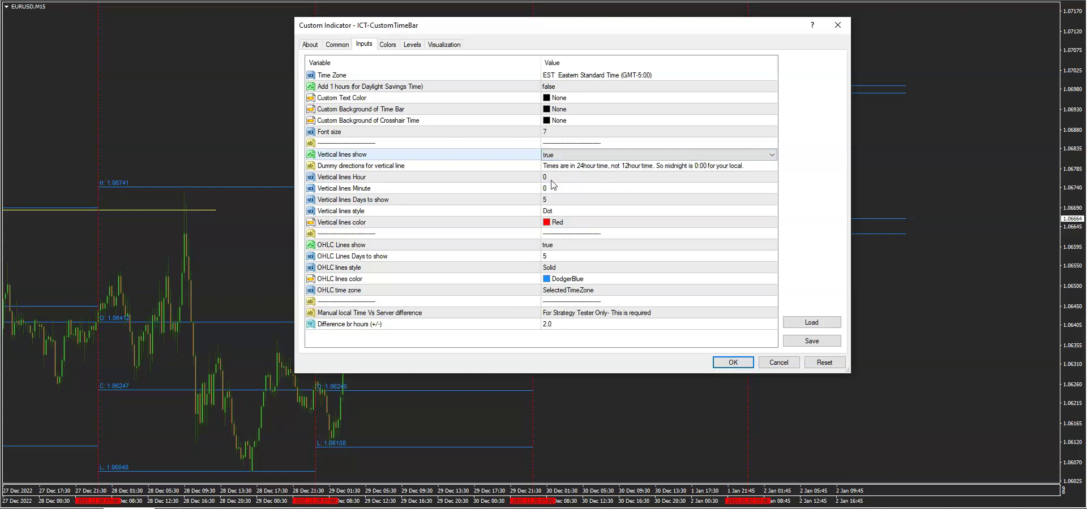
click(556, 157)
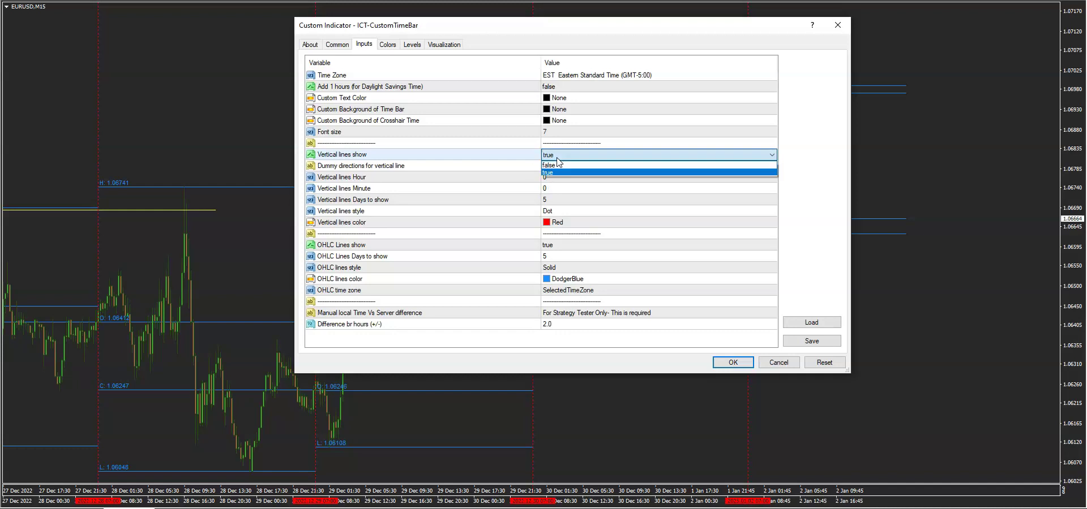
click(556, 157)
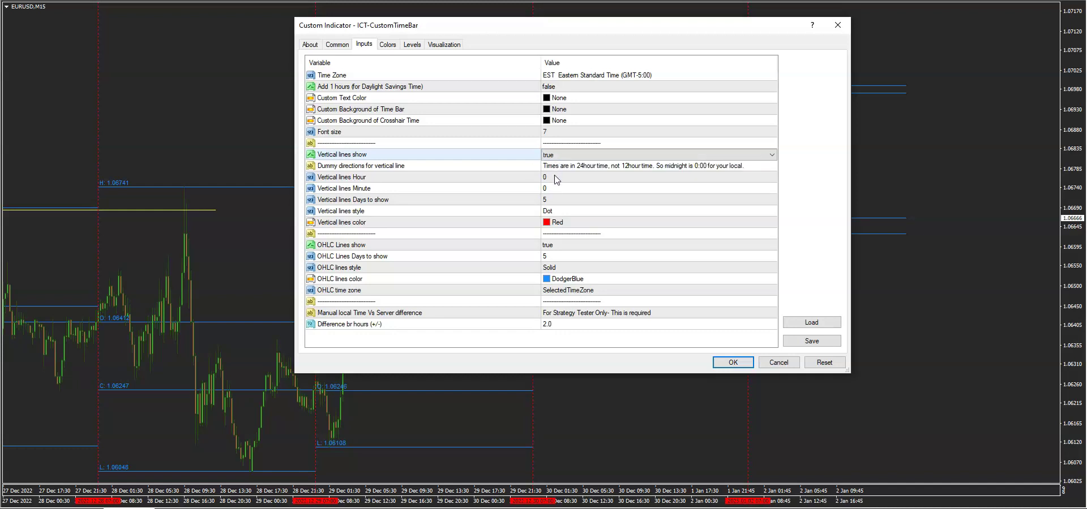
- Set the vertical lines to hour 4, minute 15, 2 days, colour White
click(555, 177)
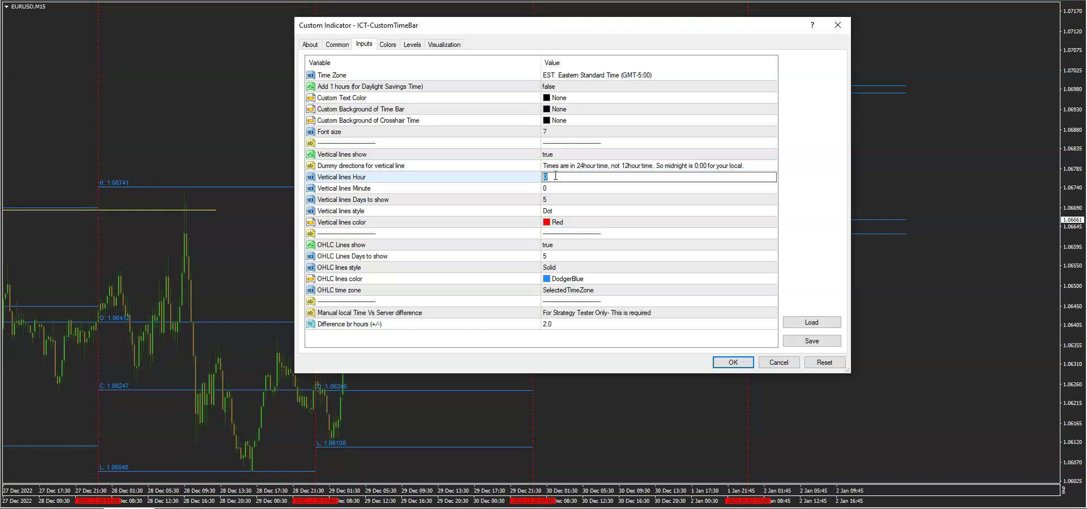
text(4)
click(550, 188)
click(550, 188)
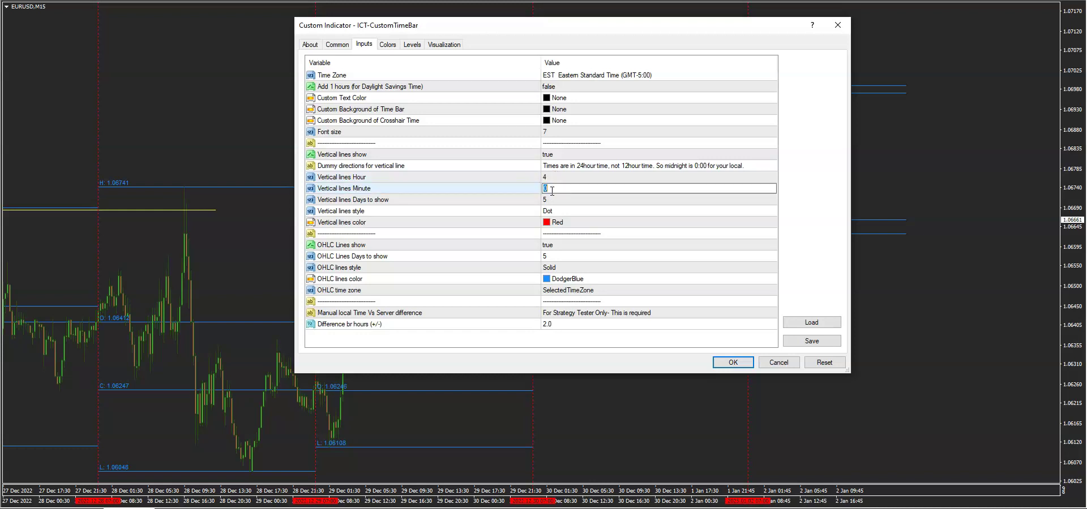
text(15)
click(593, 201)
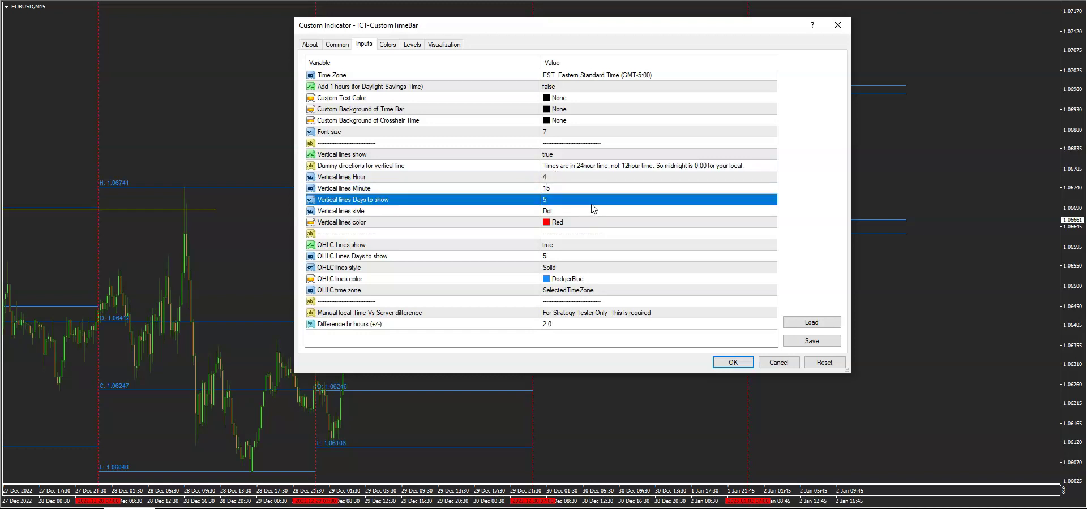
click(556, 200)
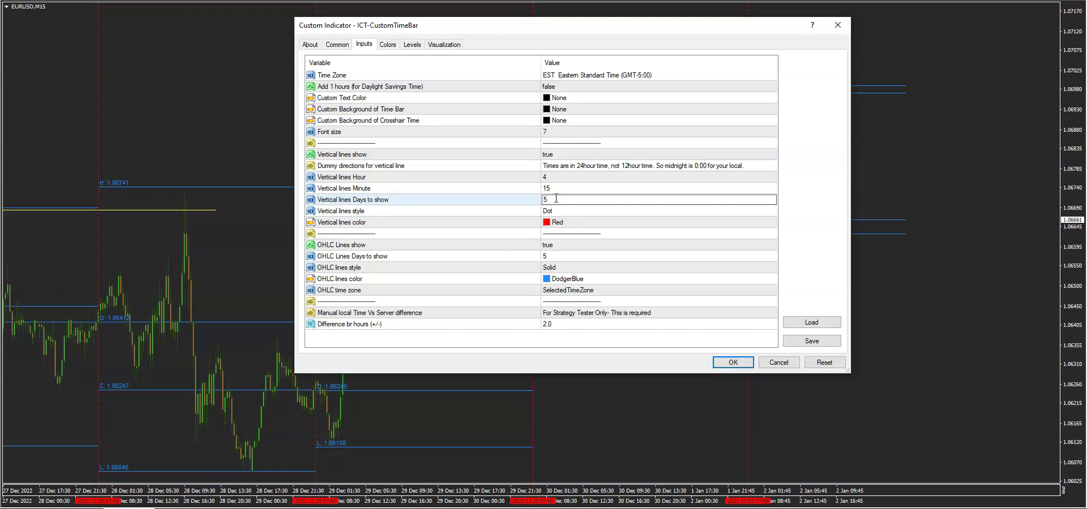
text(2)
click(532, 213)
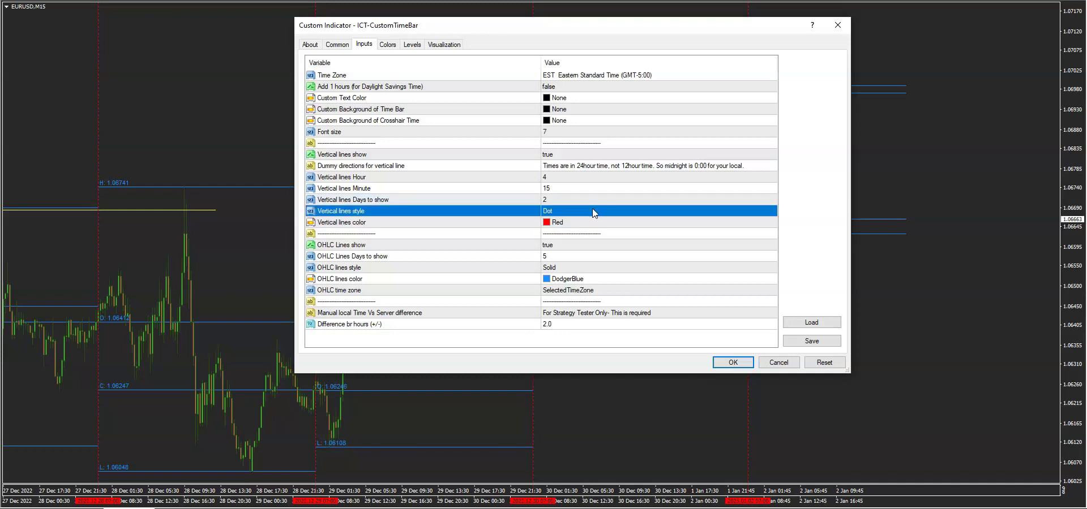
click(586, 223)
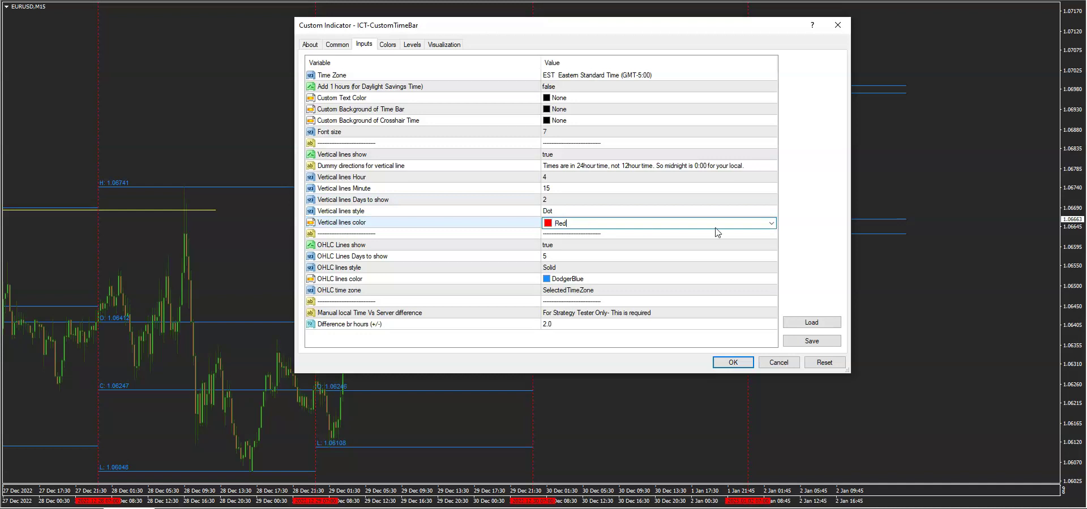
click(770, 225)
click(649, 367)
- Set OHLC levels to 2 days with SelectedTimeZone and apply the settings
double_click(571, 258)
text(2)
click(626, 249)
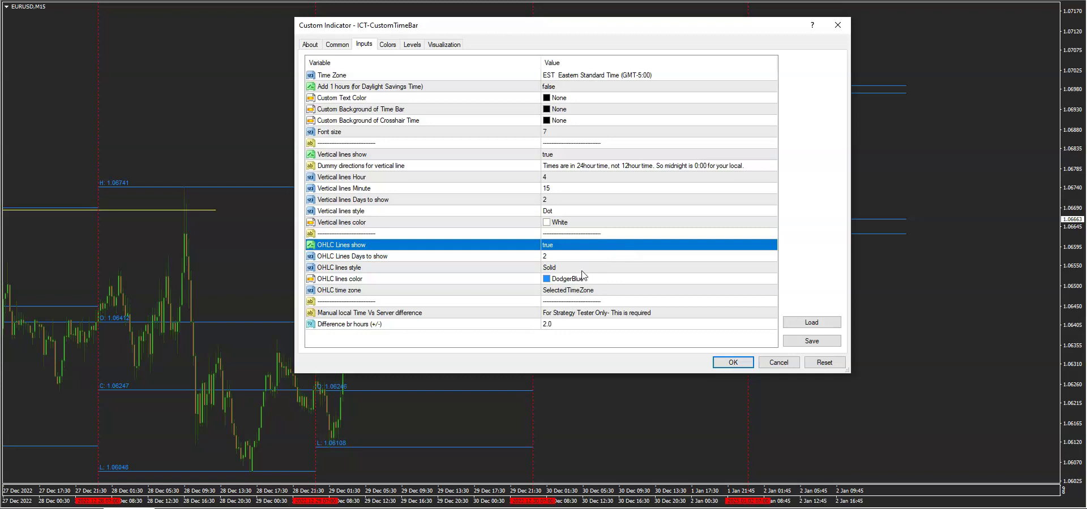
click(605, 292)
click(605, 291)
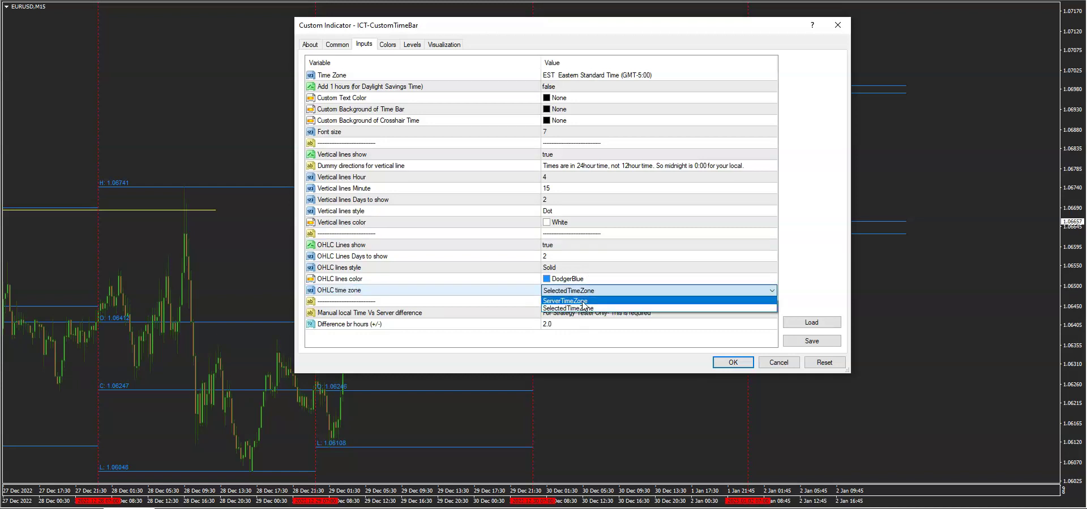
click(584, 308)
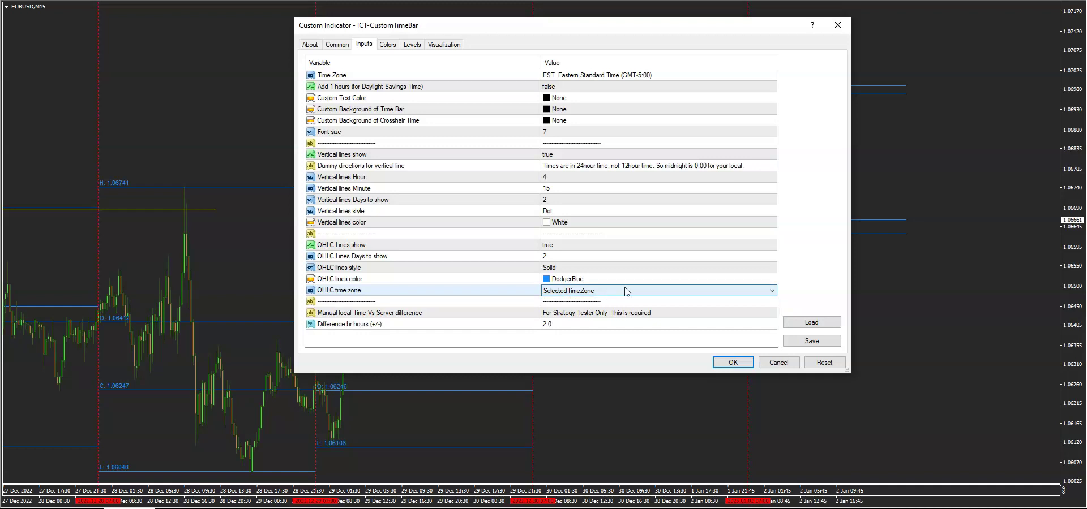
click(734, 362)
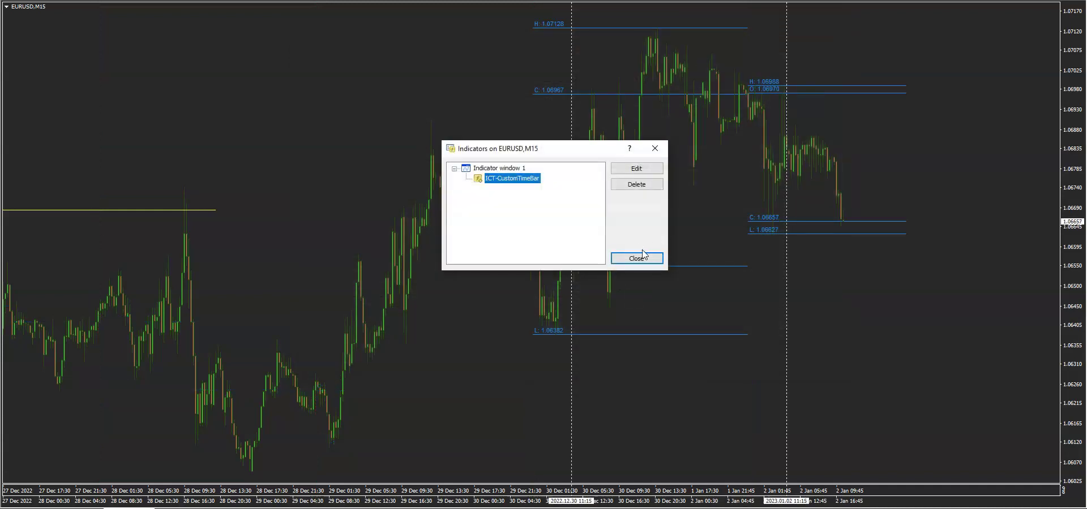
- Change ICT-CustomTimeBar's vertical lines and OHLC Days to show both to 5
click(642, 254)
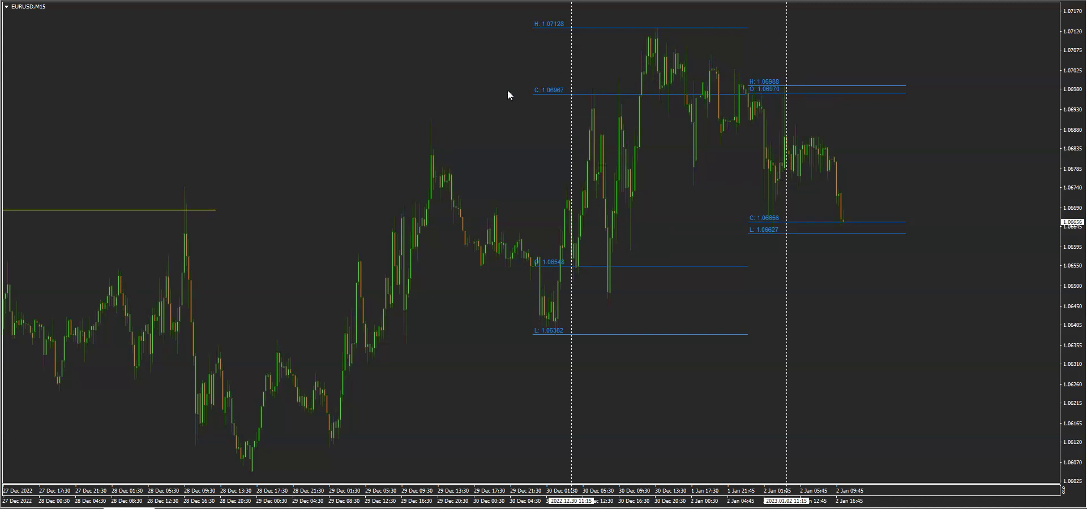
right_click(465, 73)
click(506, 138)
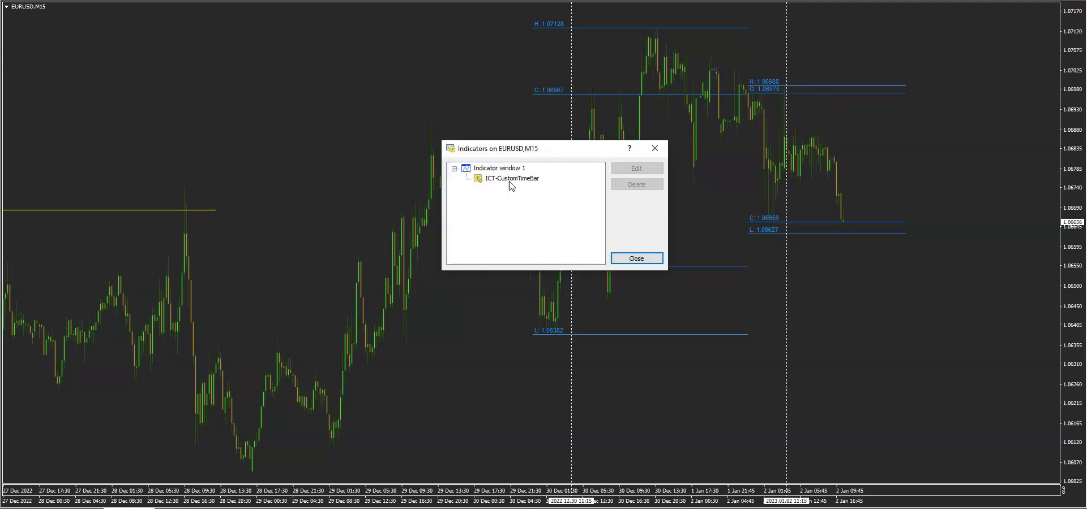
double_click(509, 179)
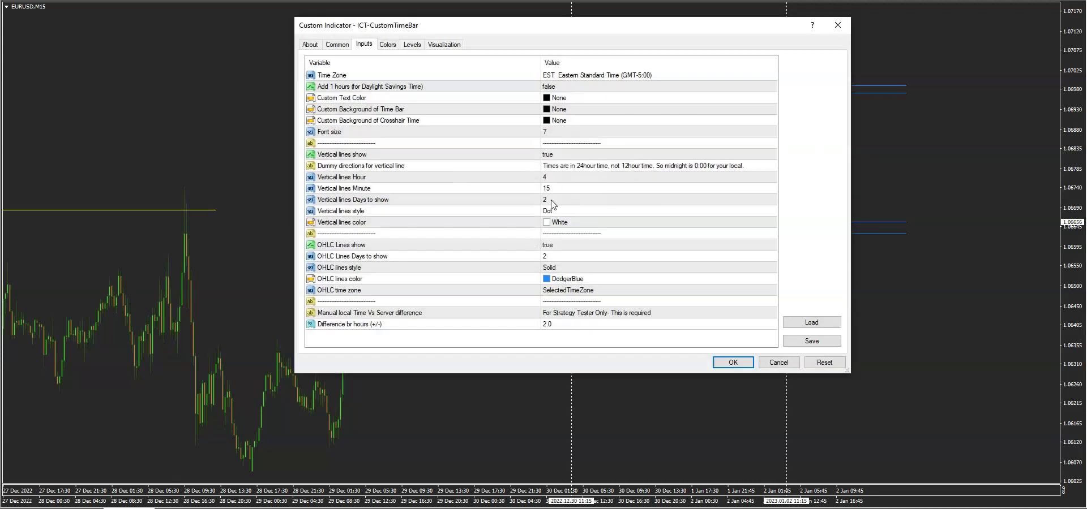
click(552, 202)
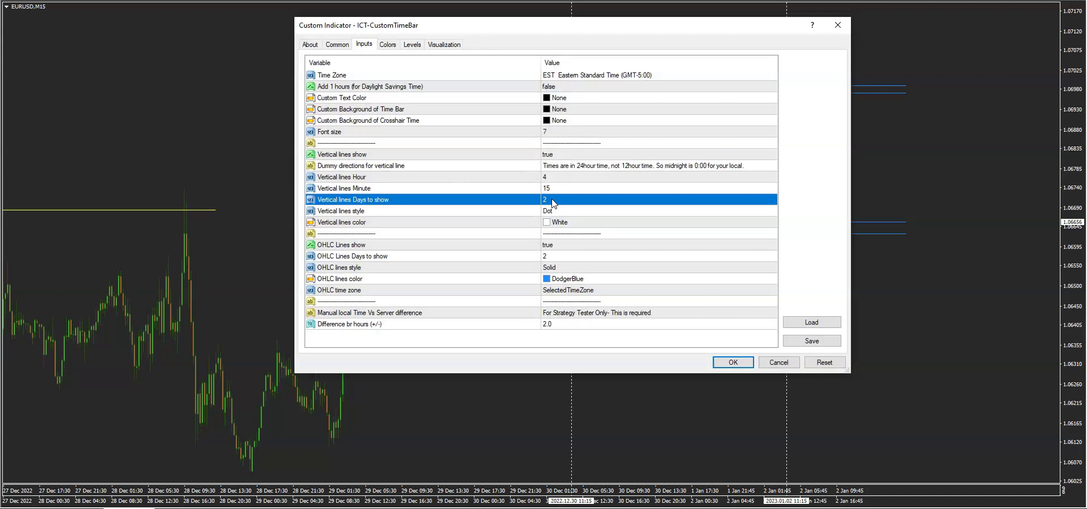
click(552, 201)
text(5)
click(547, 258)
text(5)
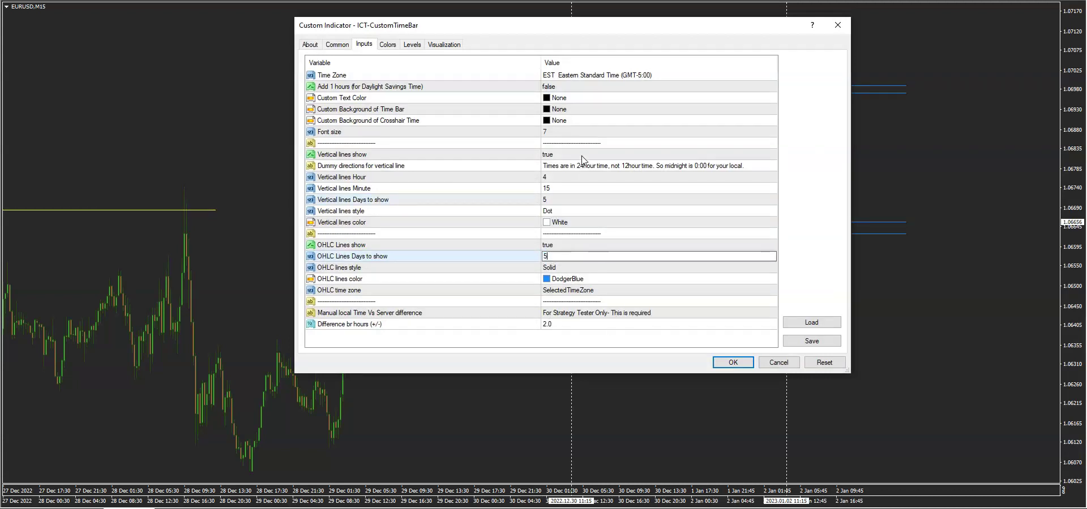
click(733, 362)
click(644, 260)
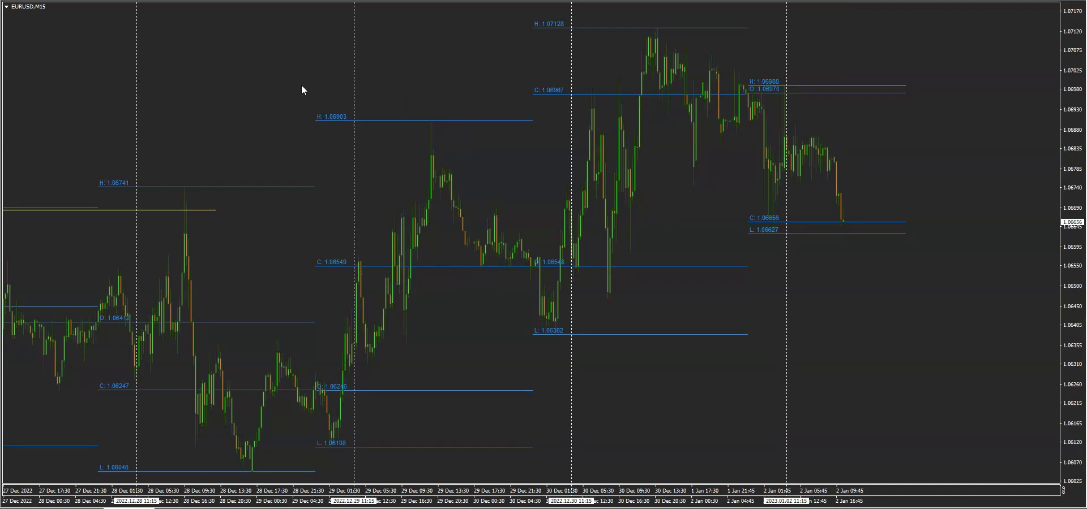
- Set ICT-CustomTimeBar vertical lines Hour 0 and Minute 0, then apply
right_click(431, 78)
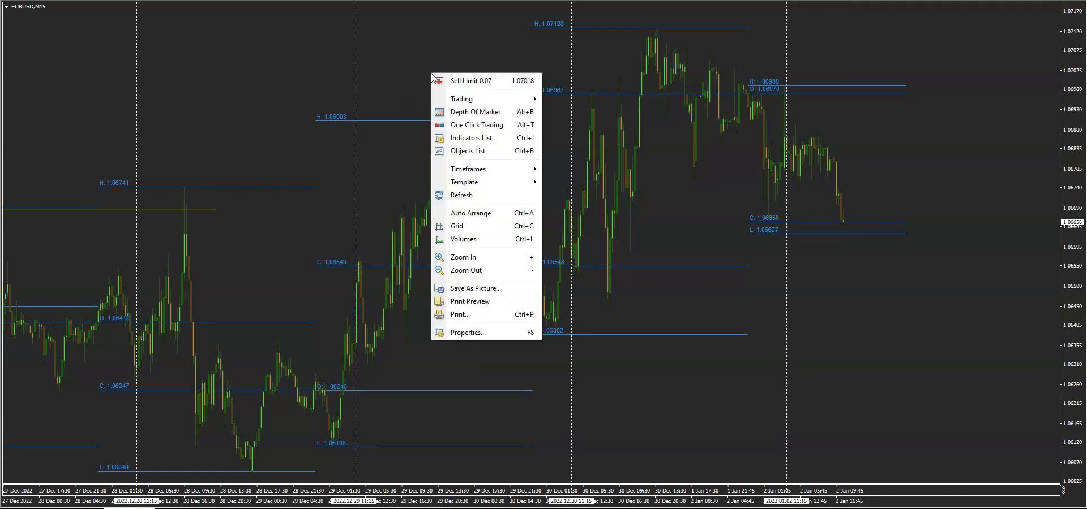
click(480, 140)
double_click(512, 179)
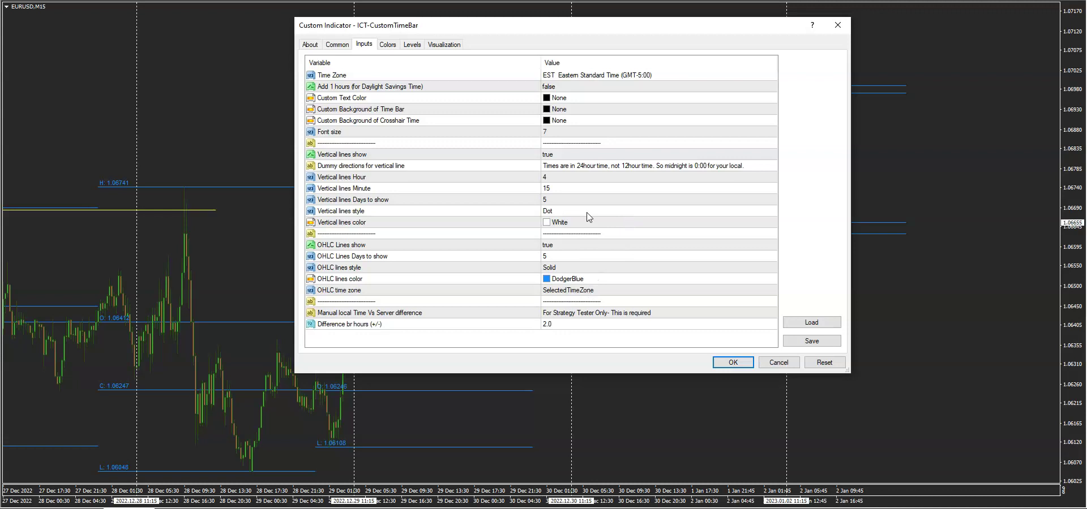
double_click(562, 177)
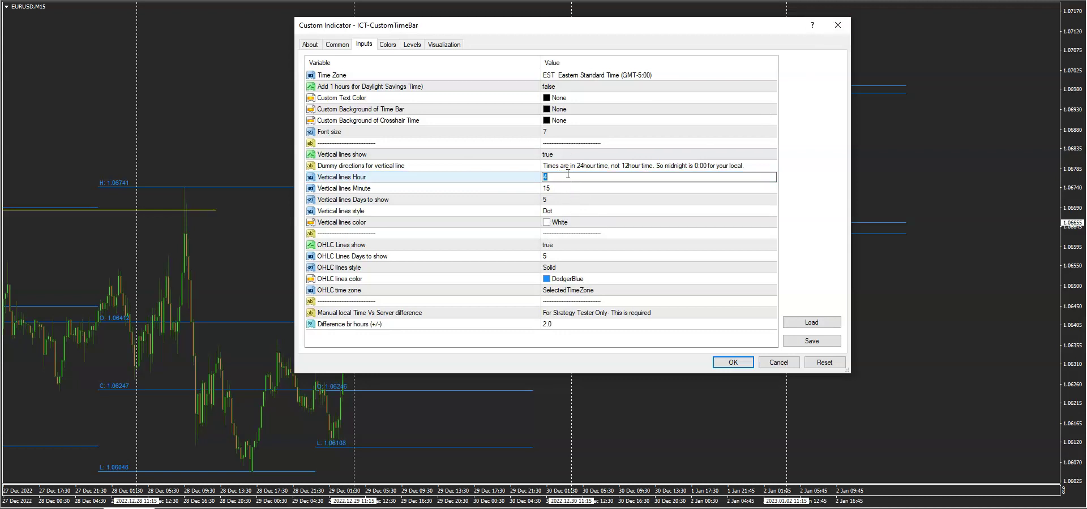
text(0)
click(564, 193)
text(0)
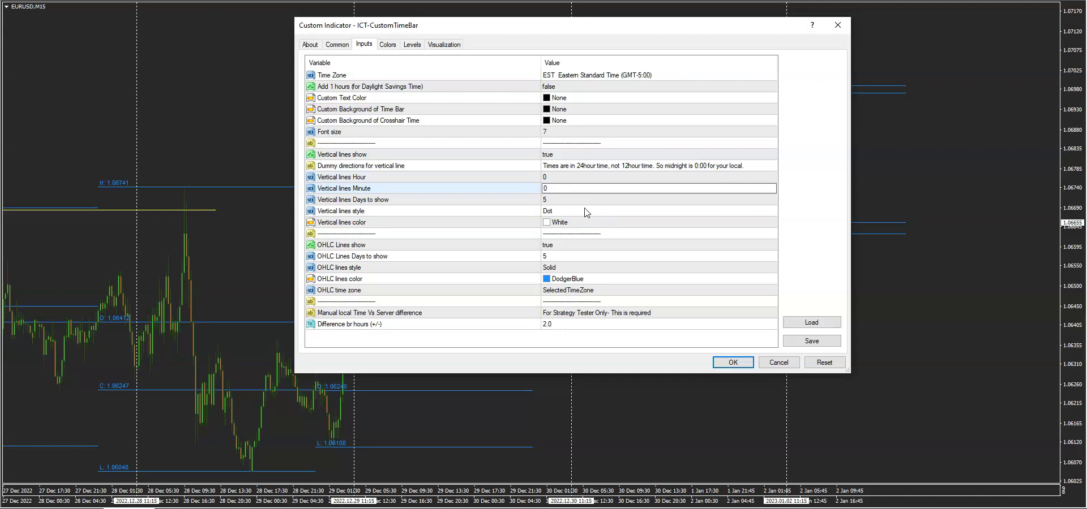
key(Down)
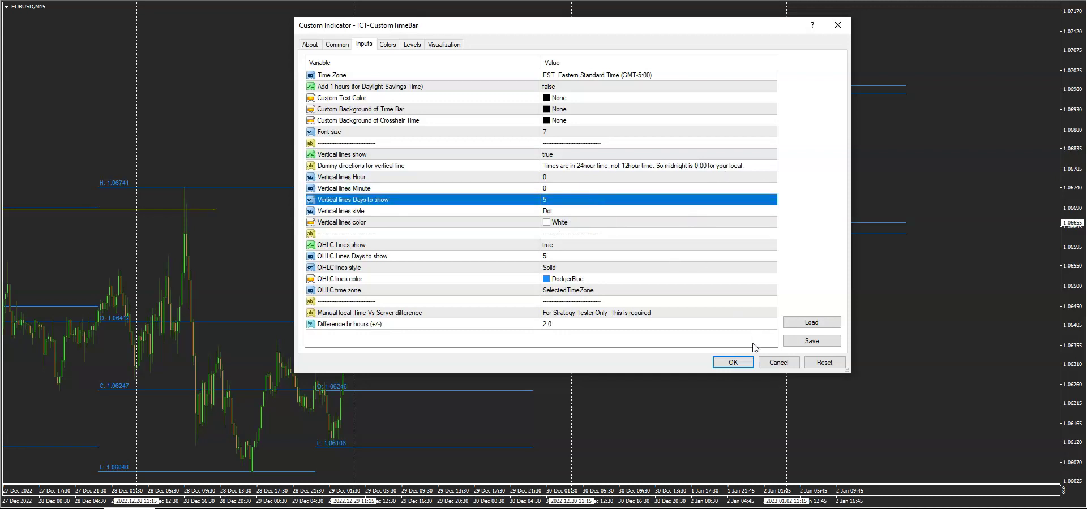
click(760, 365)
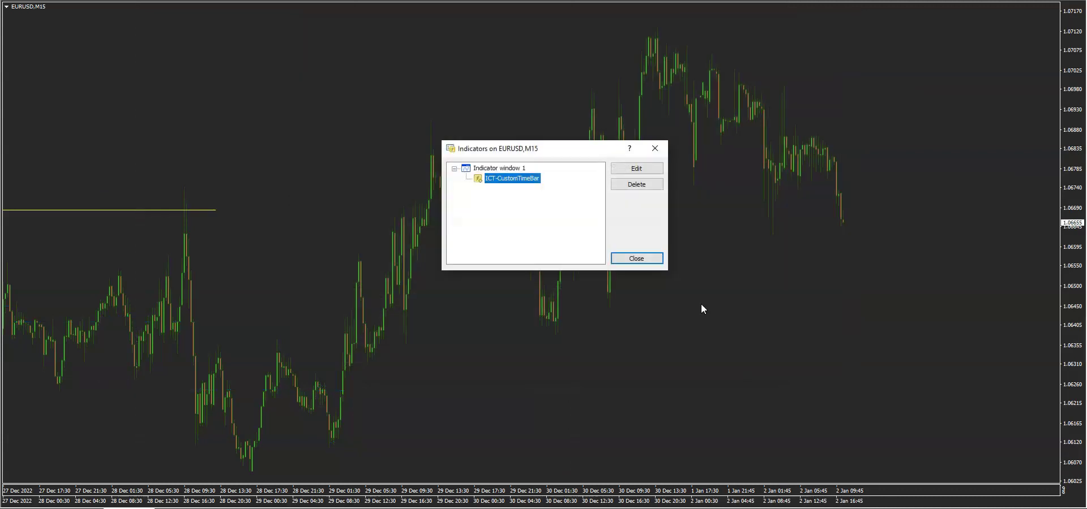
click(636, 260)
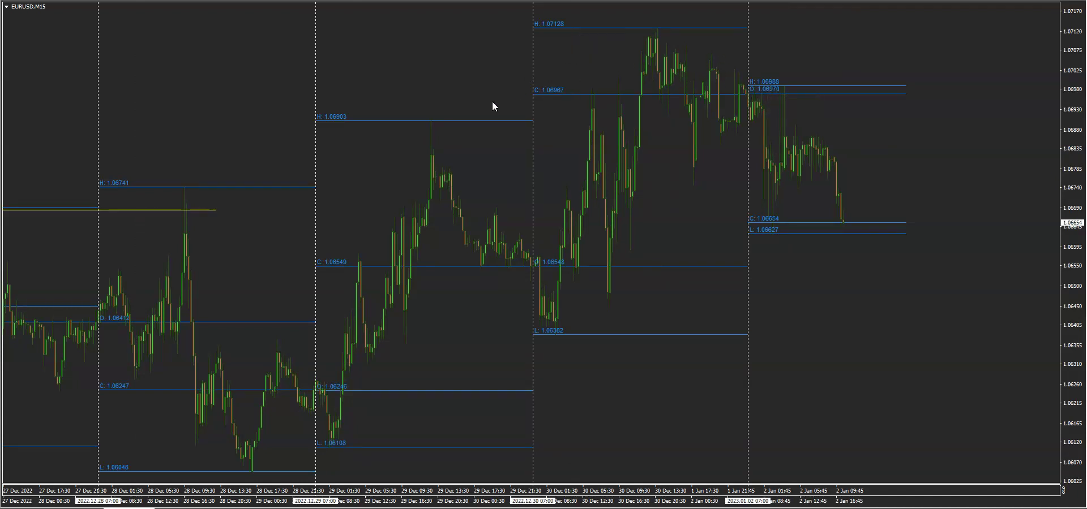
- Select and delete the yellow horizontal line on the left of the chart
double_click(202, 210)
key(Delete)
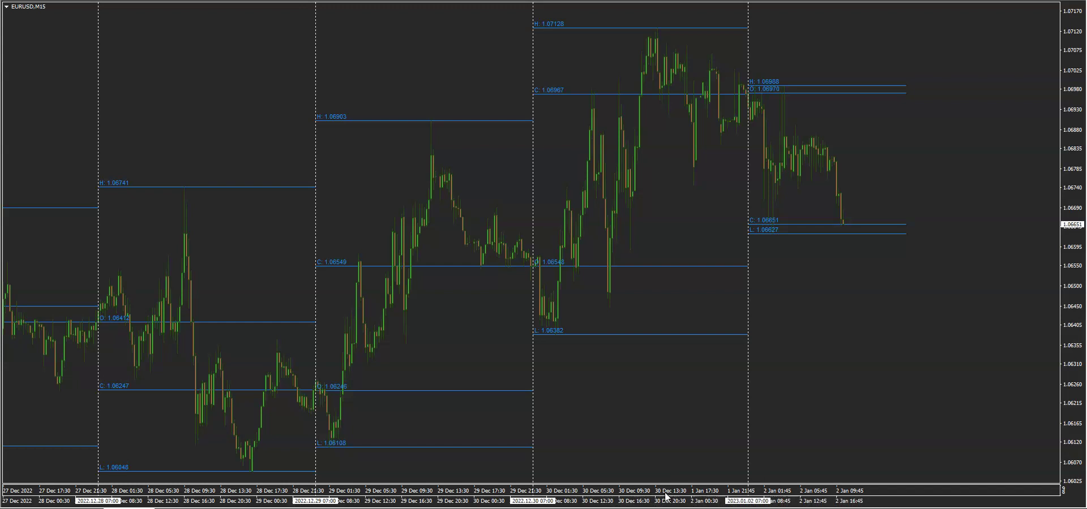
right_click(670, 201)
click(710, 265)
double_click(512, 179)
click(577, 75)
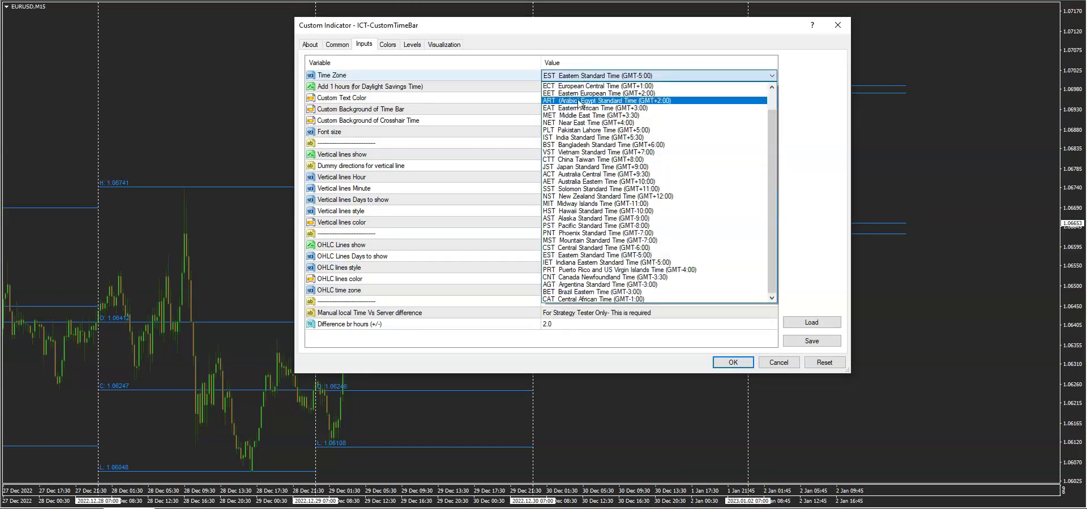
click(588, 247)
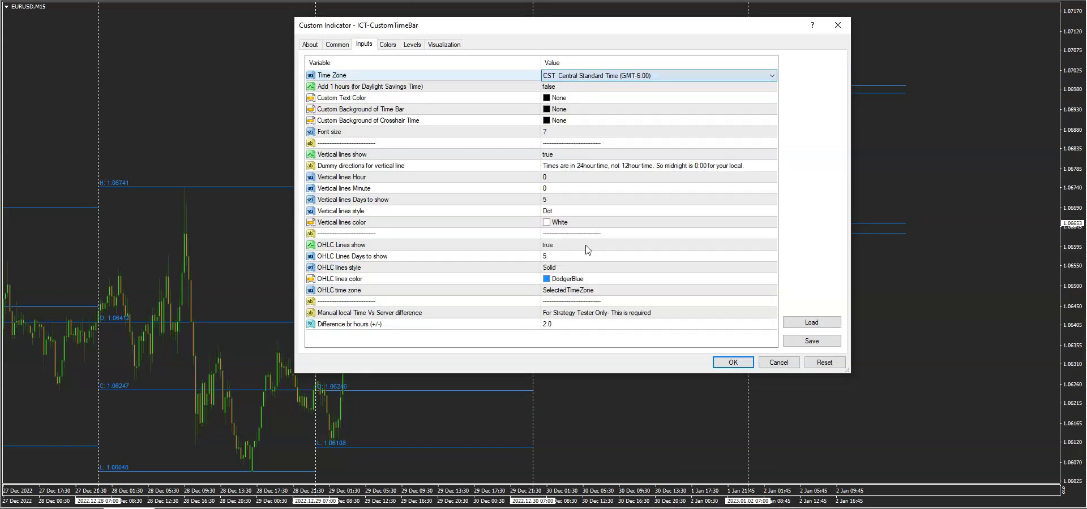
click(724, 363)
click(641, 266)
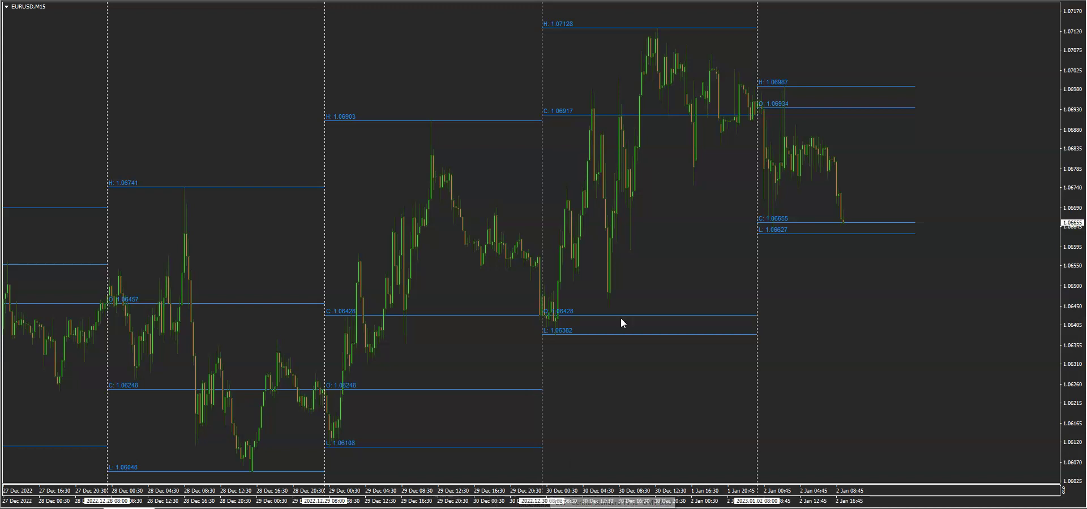
right_click(654, 151)
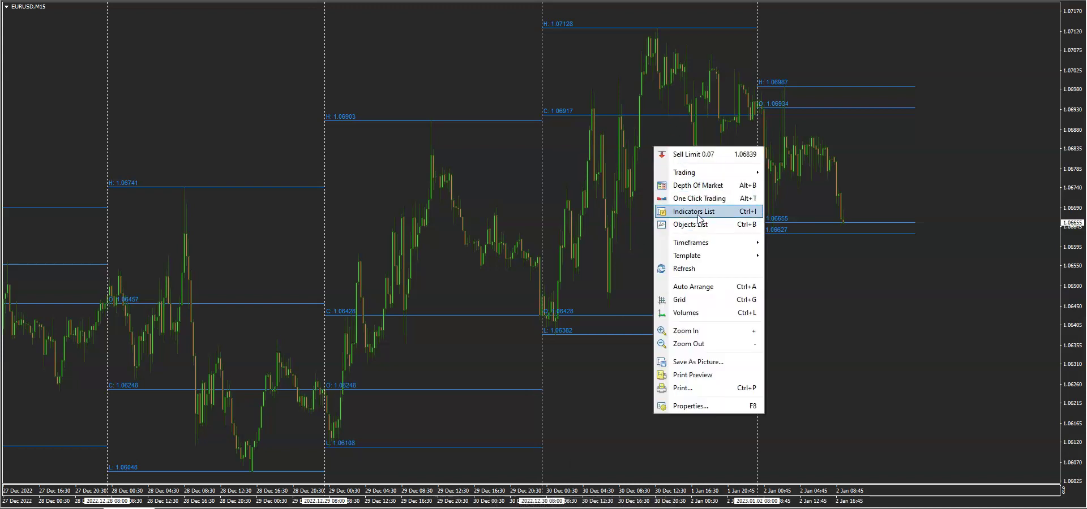
click(697, 212)
double_click(510, 178)
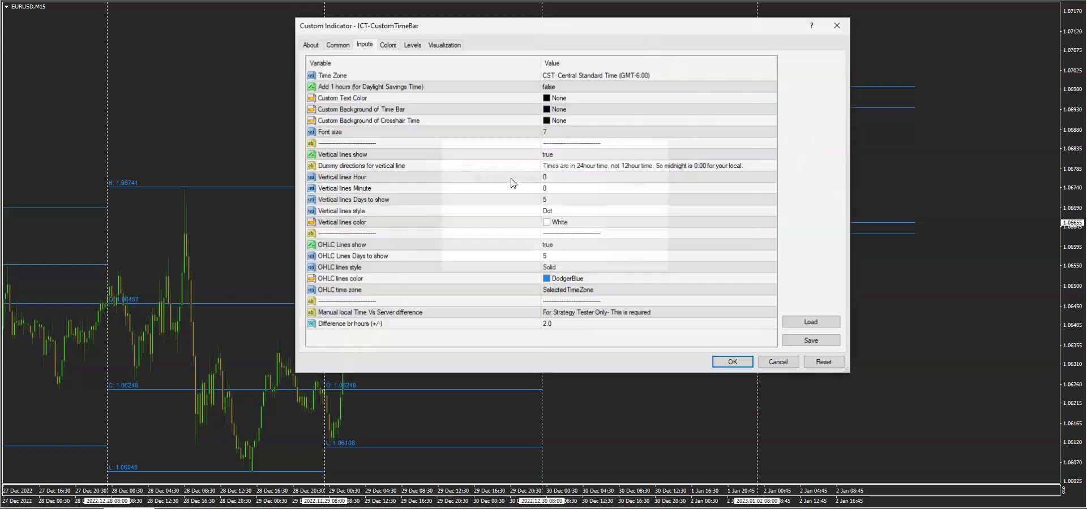
click(583, 75)
click(583, 76)
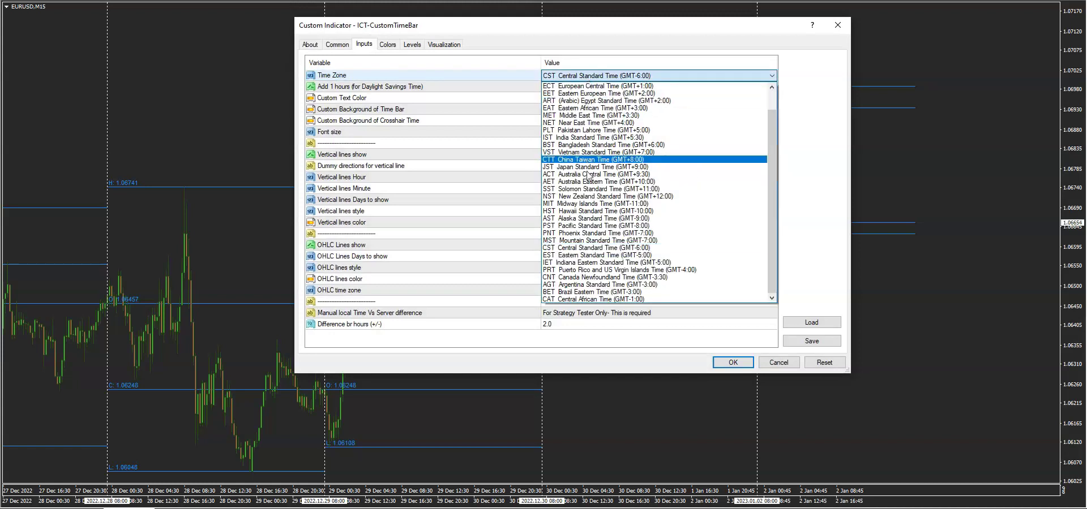
click(580, 256)
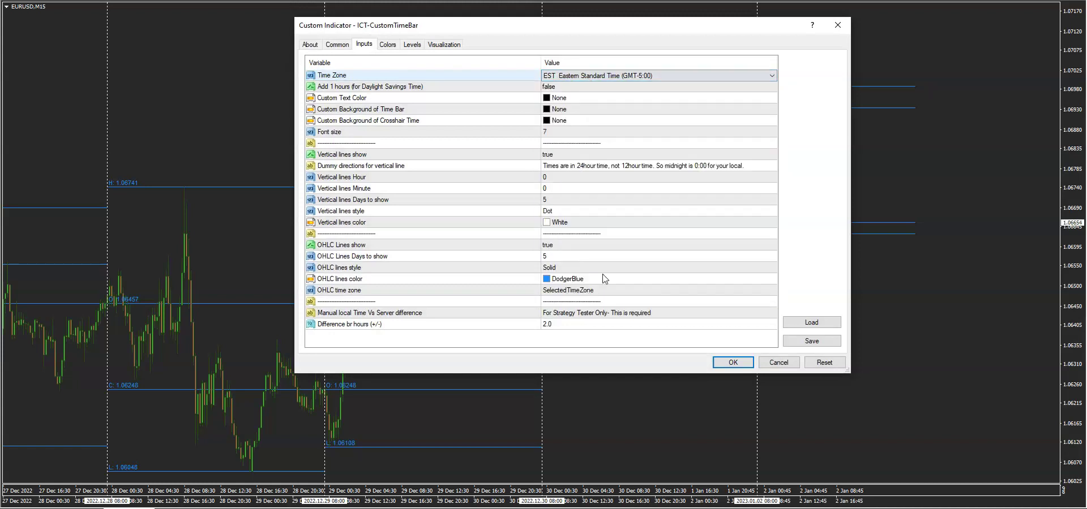
click(733, 362)
click(638, 323)
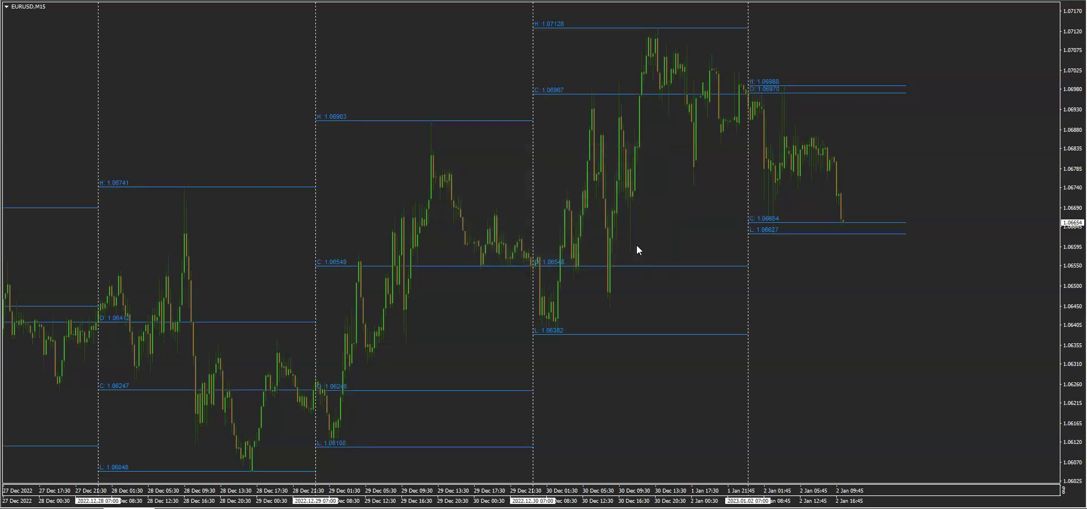